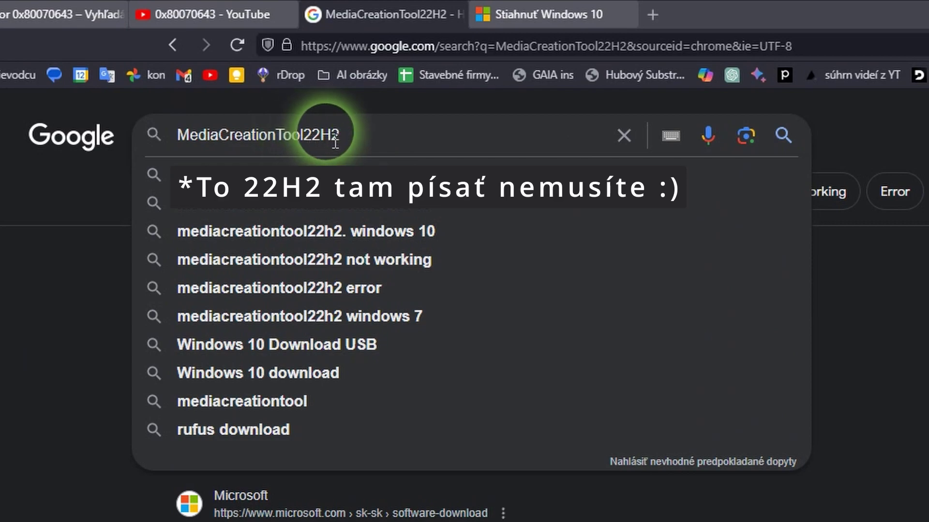
# - Search Google for MediaCreationTool22H2 and open Microsoft's Windows 10 download page at the version 22H2 section
pyautogui.press('Return')
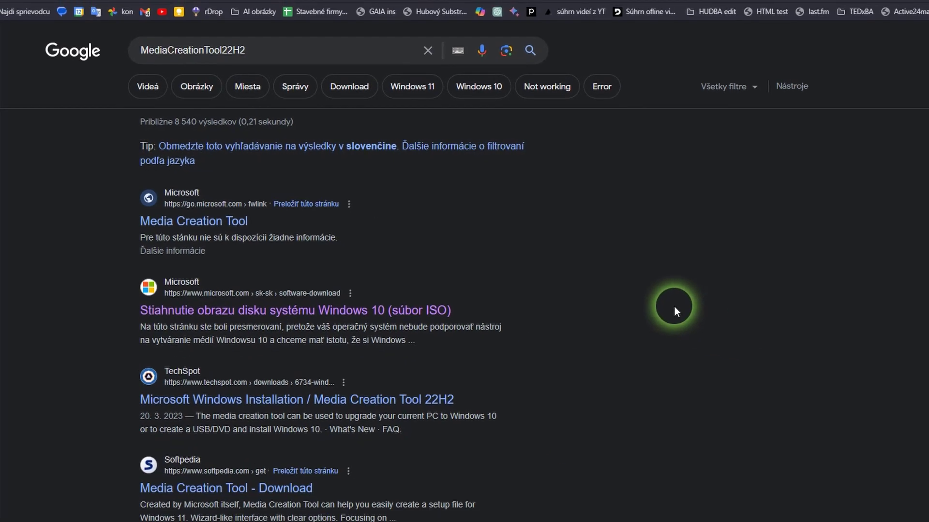
pyautogui.click(447, 312)
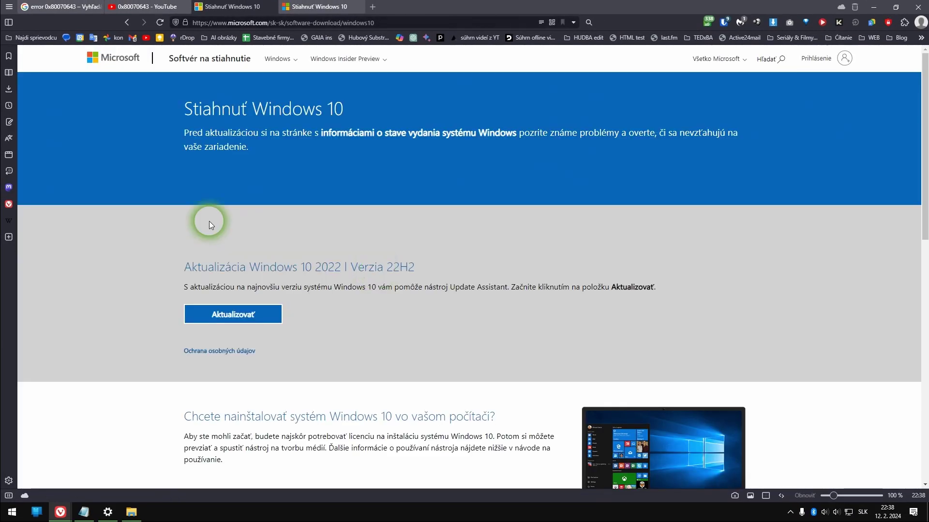
pyautogui.scroll(-2, 165, 203)
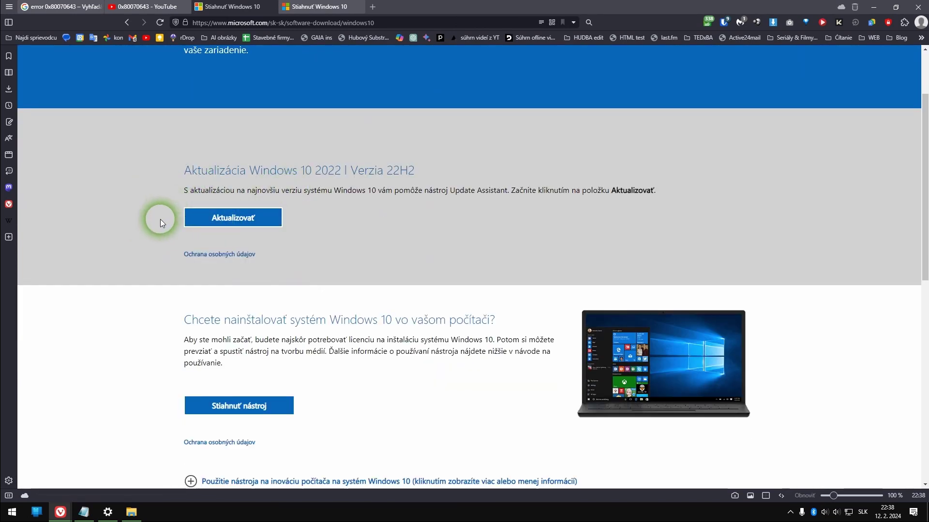
pyautogui.doubleClick(348, 170)
pyautogui.click(91, 231)
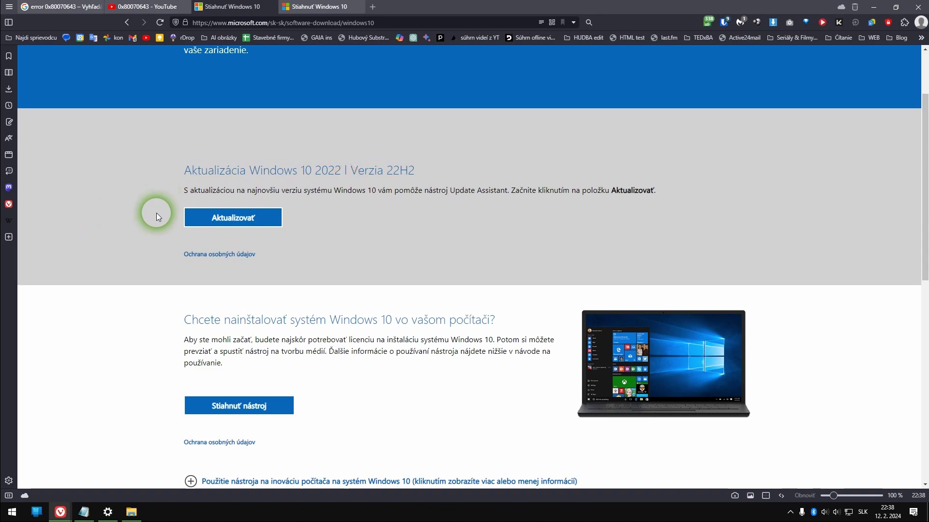
# - Download the Windows 10 media creation tool and save MediaCreationTool22H2.exe to the Downloads folder
pyautogui.scroll(-2, 123, 227)
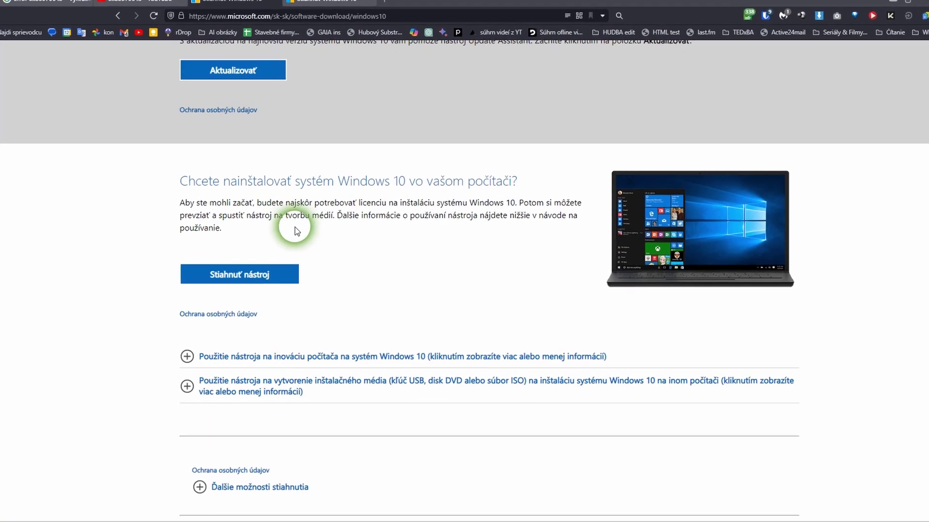
pyautogui.click(254, 285)
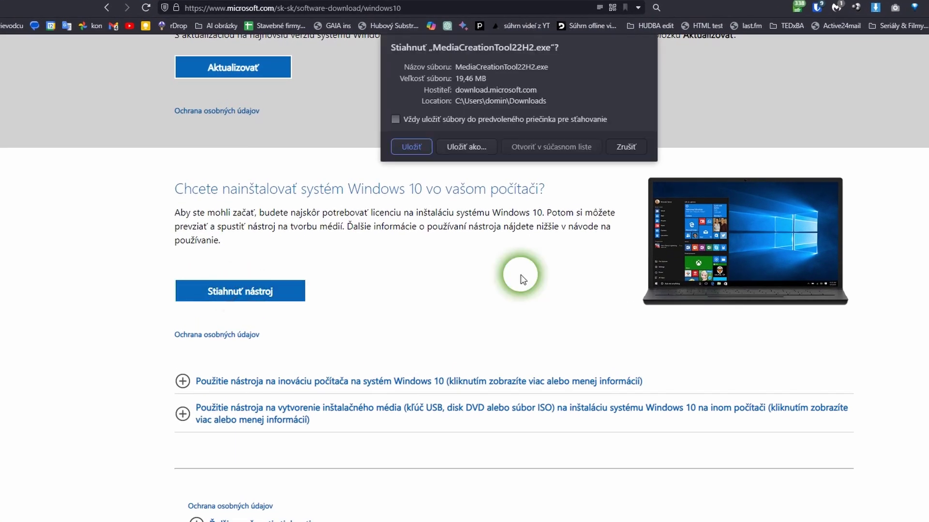
pyautogui.click(409, 147)
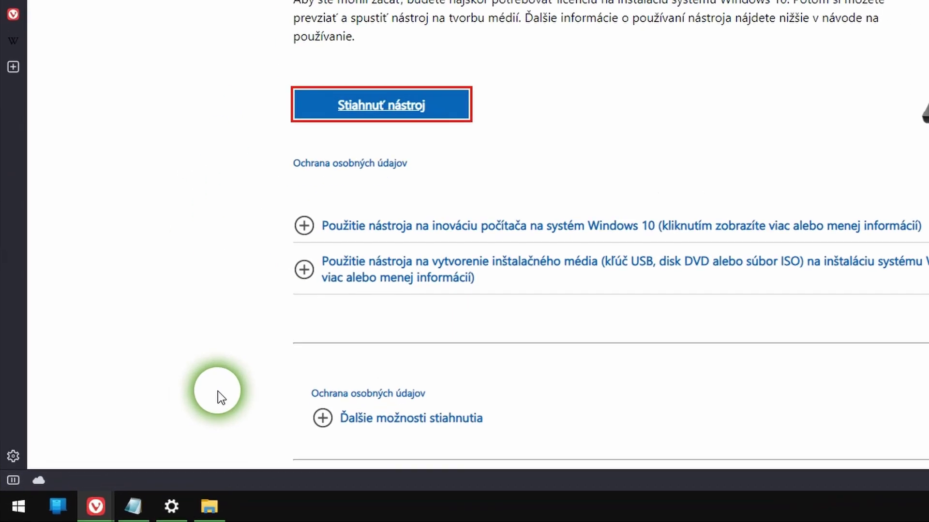
# - Run MediaCreationTool22H2.exe from the Downloads folder with permission to make changes, and close the folder window
pyautogui.moveTo(213, 508)
pyautogui.click(218, 441)
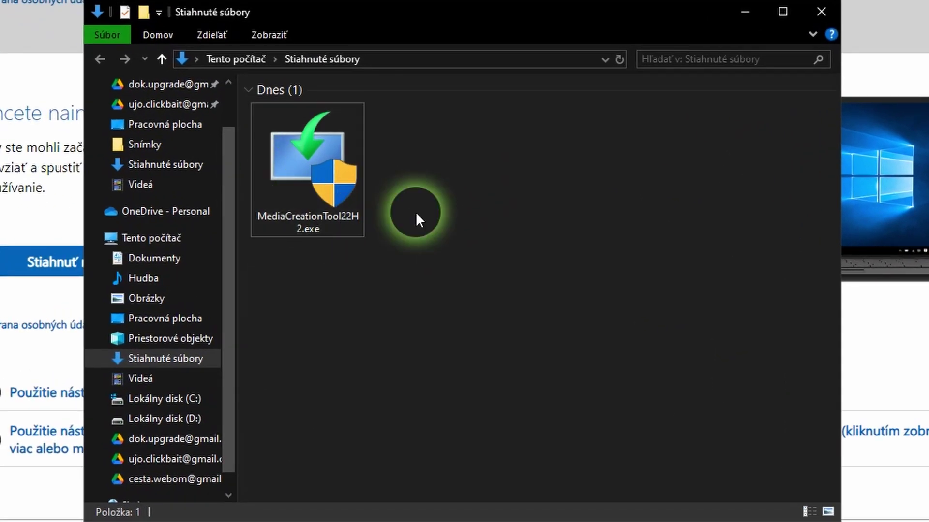
pyautogui.doubleClick(310, 174)
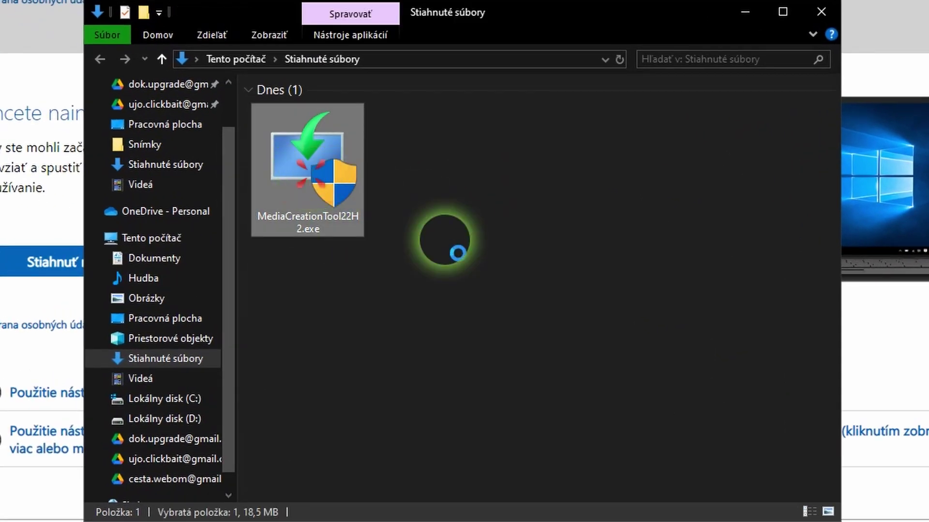
pyautogui.click(352, 397)
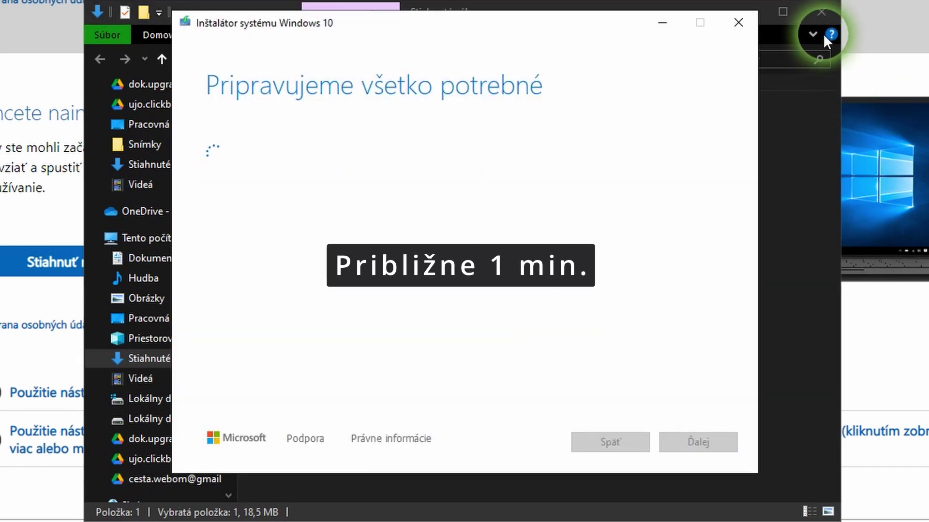
pyautogui.click(825, 12)
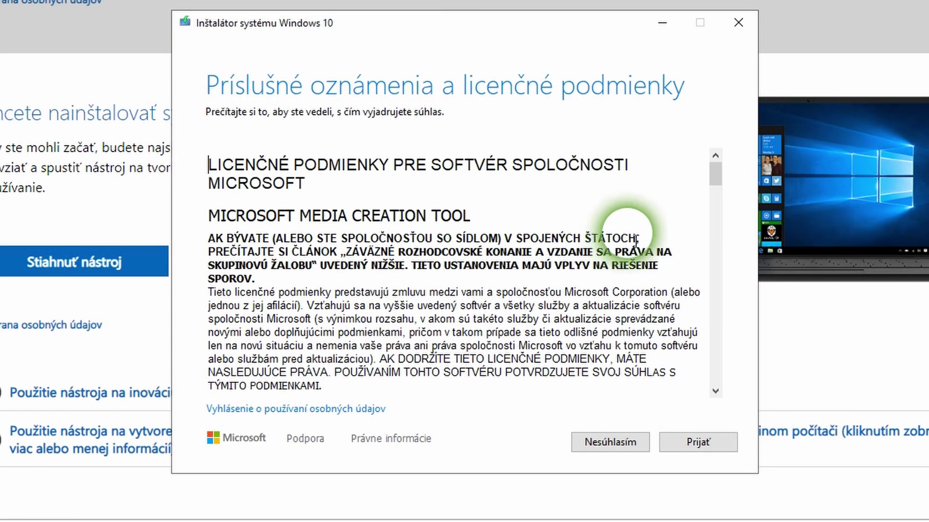
# - Accept both sets of licence terms in the Windows 10 installer, choosing "Inovovať tento počítač" as the task
pyautogui.click(704, 449)
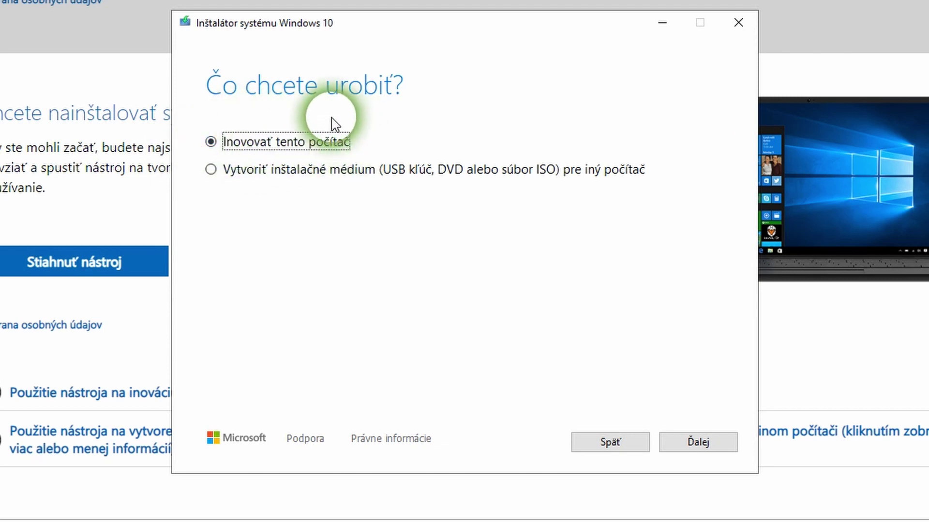
pyautogui.click(695, 445)
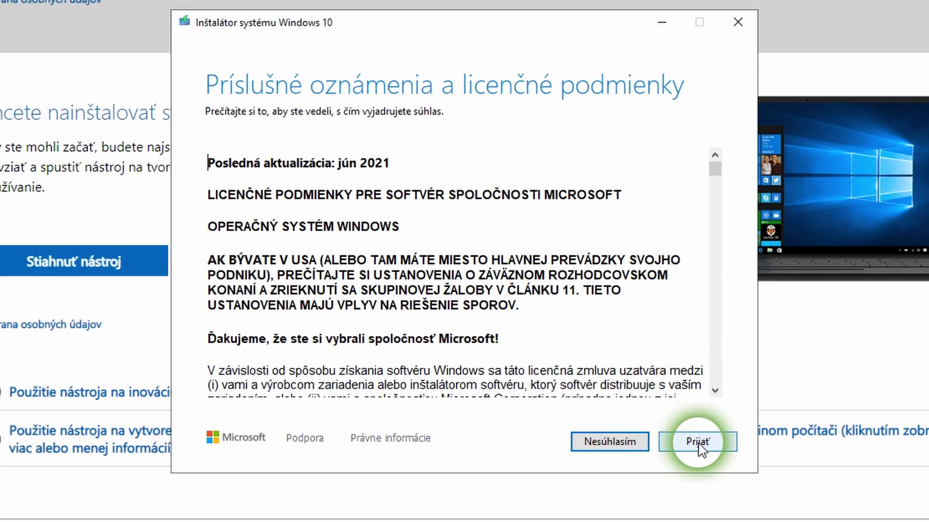
pyautogui.click(699, 444)
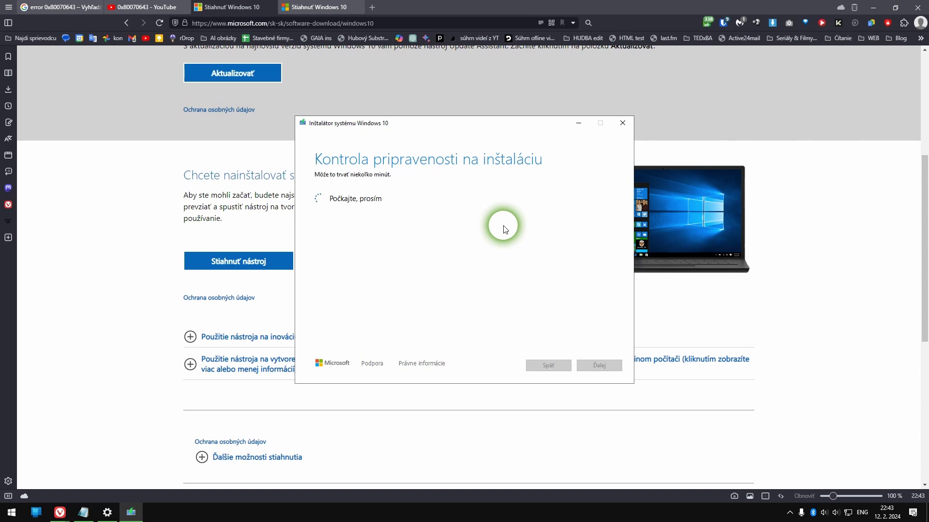
# - Clear the other open windows and start installing Windows 10 Pro, keeping personal files and apps
pyautogui.click(752, 149)
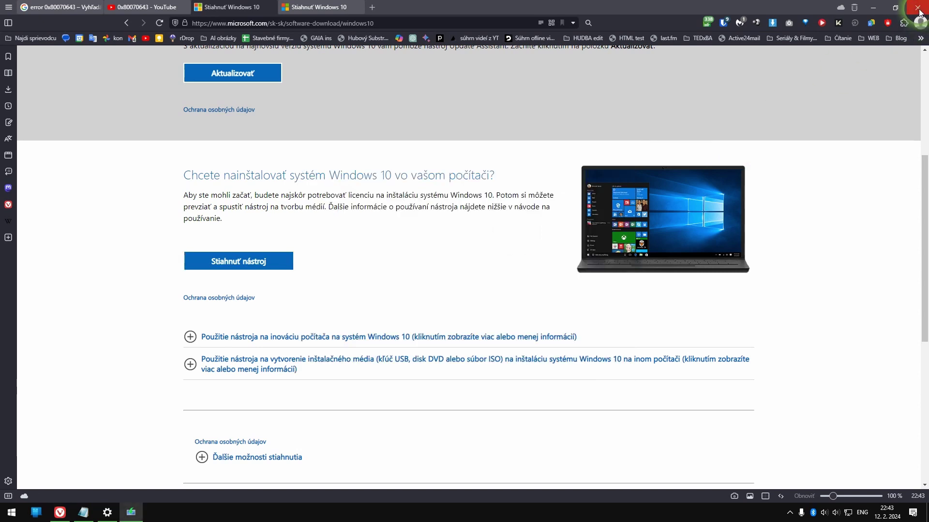
pyautogui.click(60, 513)
pyautogui.click(83, 513)
pyautogui.click(463, 248)
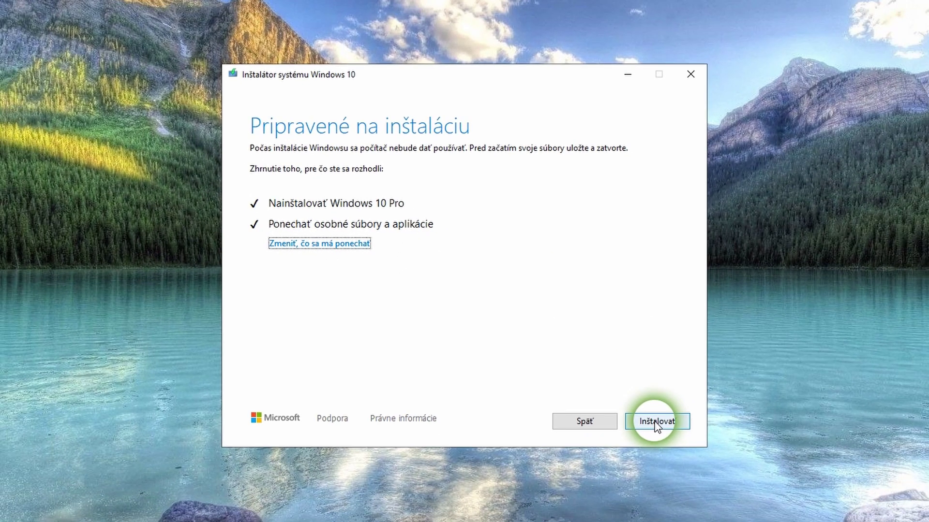
pyautogui.click(655, 426)
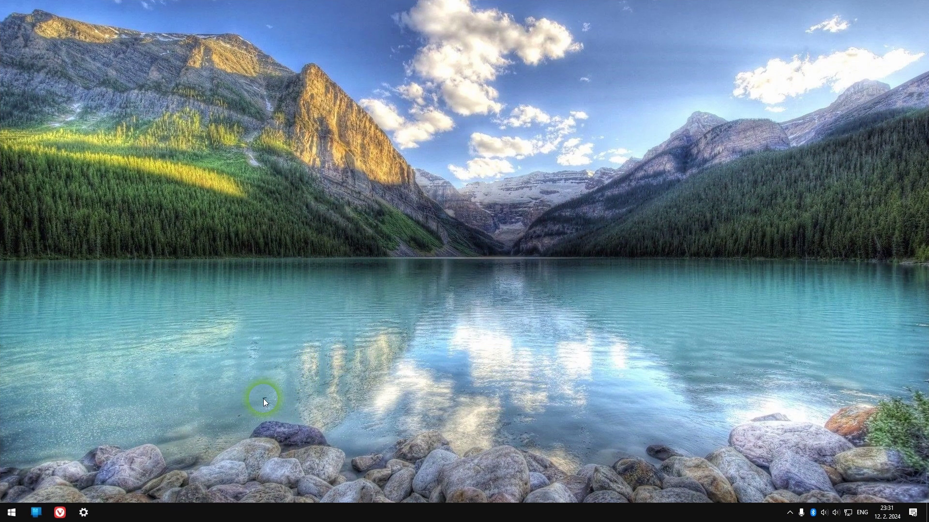
# - Open Windows Update in the Windows settings and check for updates
pyautogui.click(83, 512)
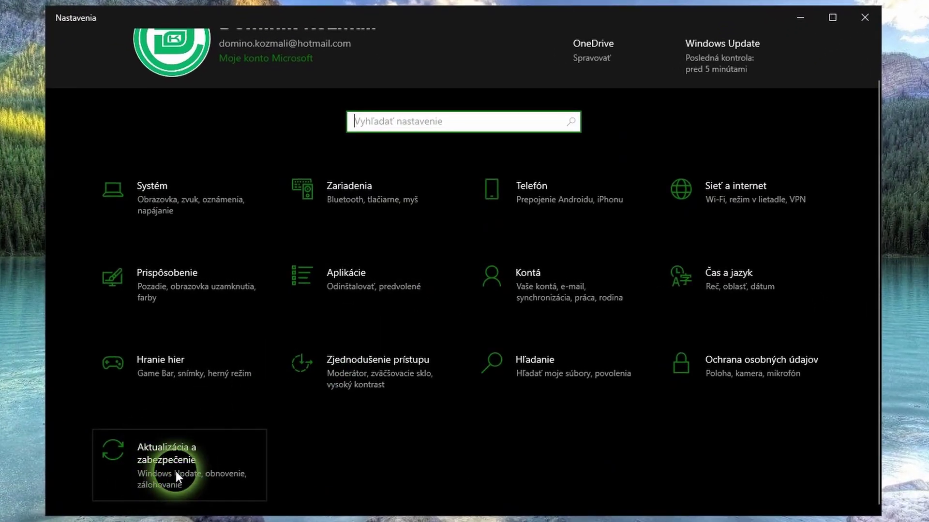
pyautogui.click(200, 452)
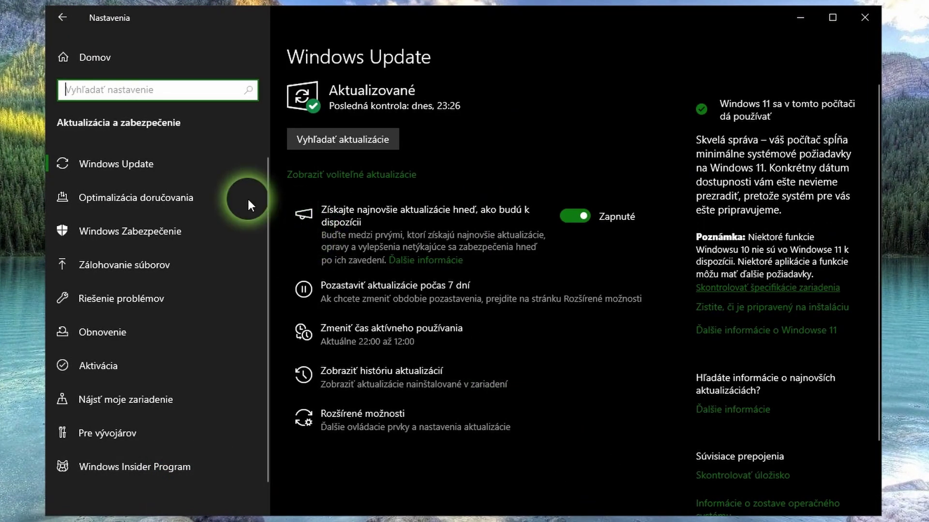
pyautogui.click(208, 169)
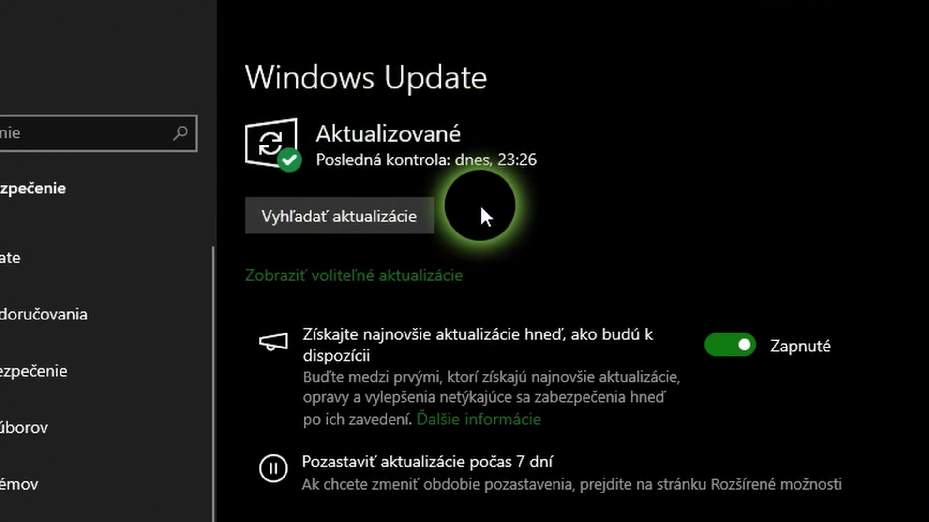
pyautogui.click(373, 224)
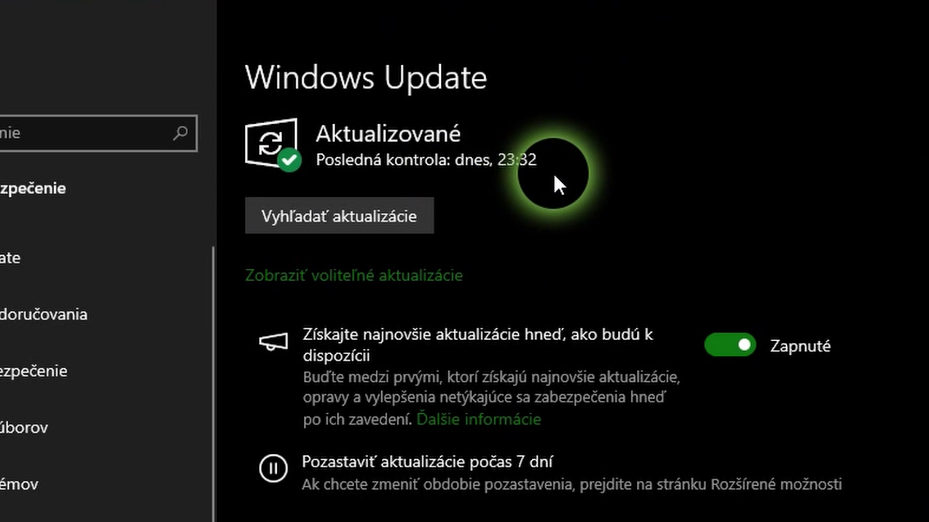
pyautogui.click(371, 213)
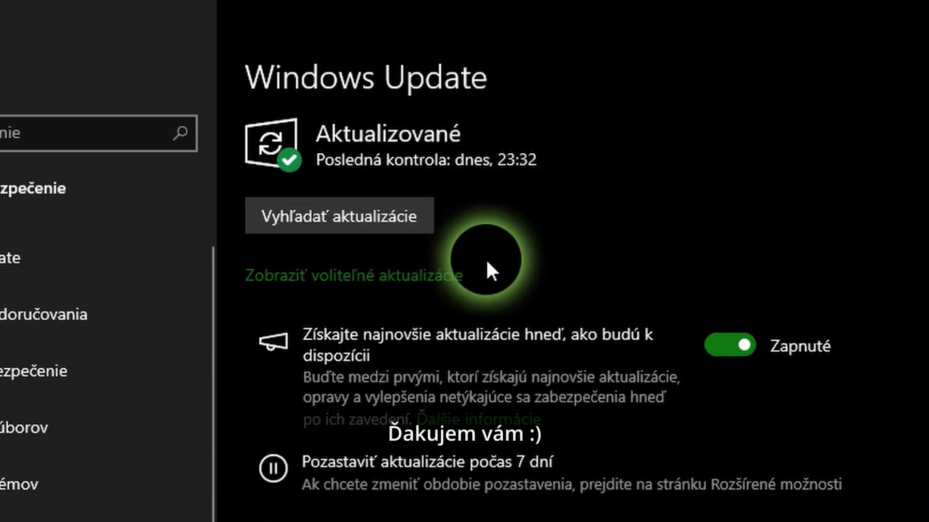
# - Examine the optional driver updates offered by Windows Update, and close the settings
pyautogui.click(369, 282)
pyautogui.click(49, 177)
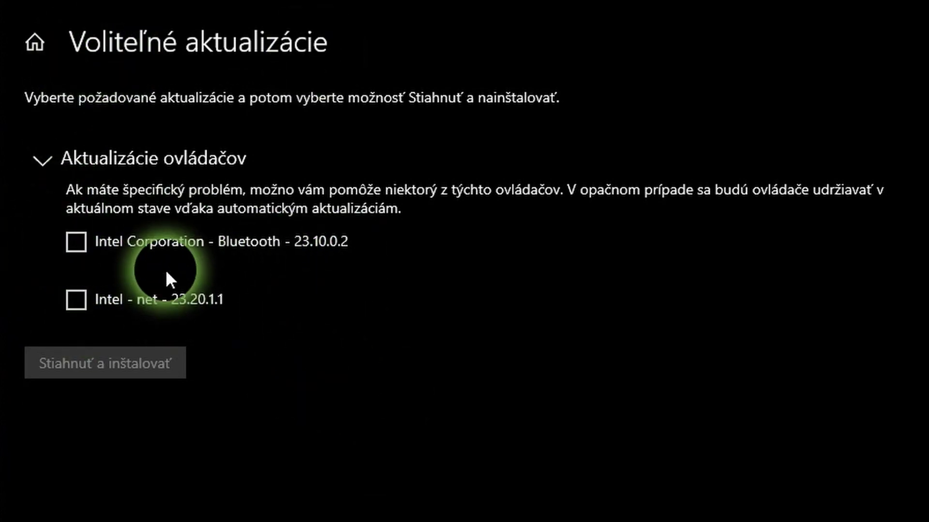
pyautogui.click(44, 162)
pyautogui.click(52, 156)
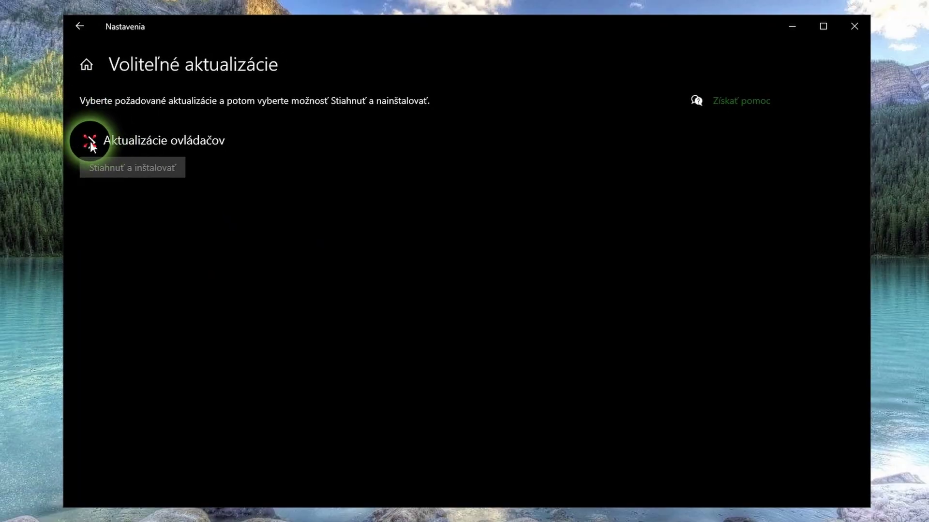
pyautogui.click(83, 26)
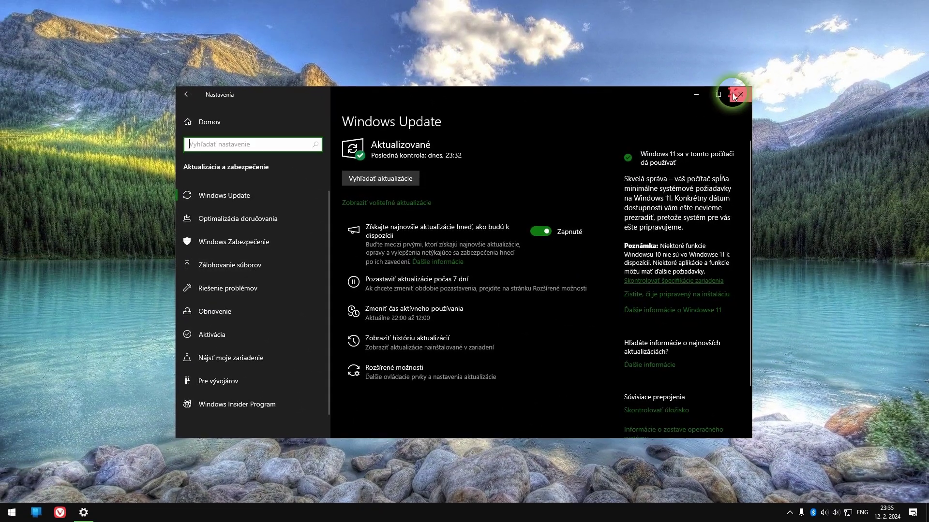
pyautogui.click(705, 91)
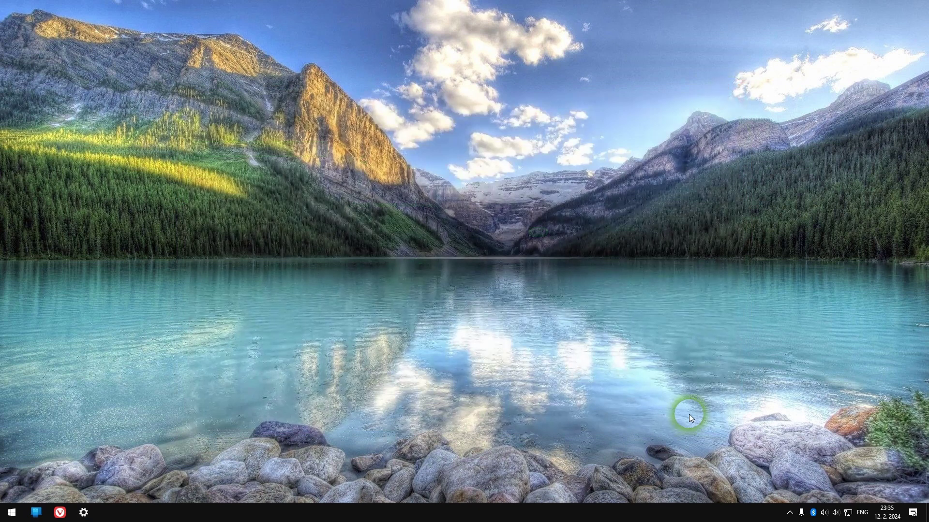